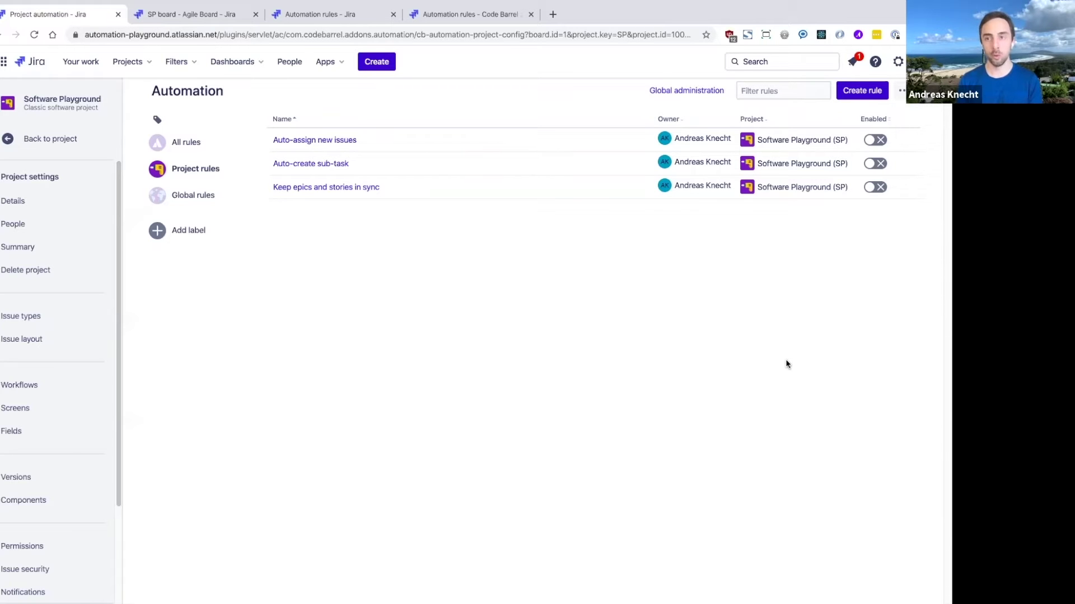
Step: Create a new automation rule with a Scheduled trigger running at a fixed rate of every 1 day
{"action": "left_click", "coordinate": [855, 88]}
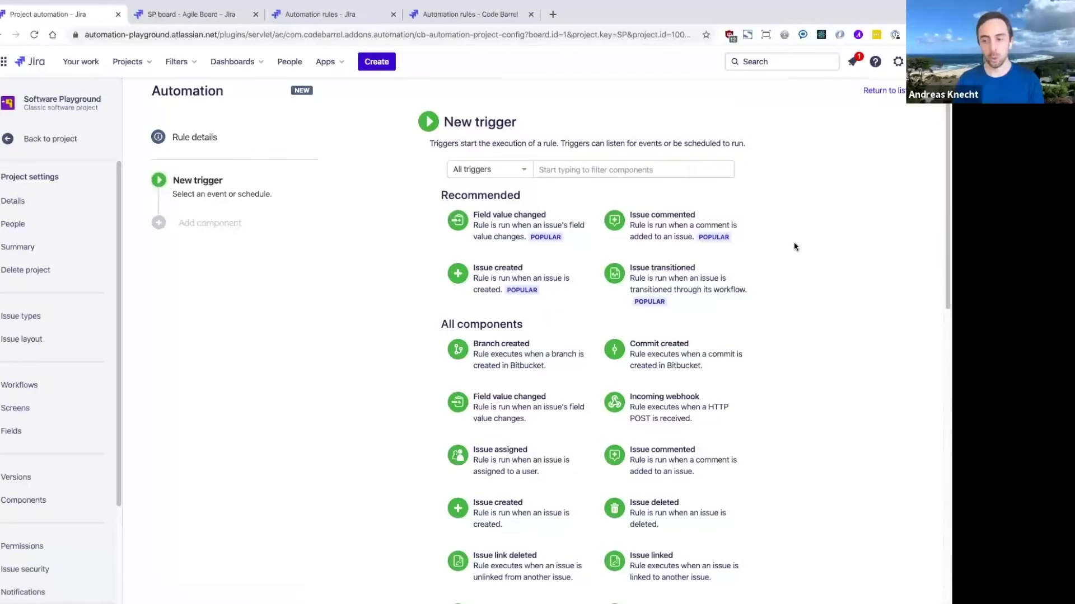
{"action": "type", "text": "sched"}
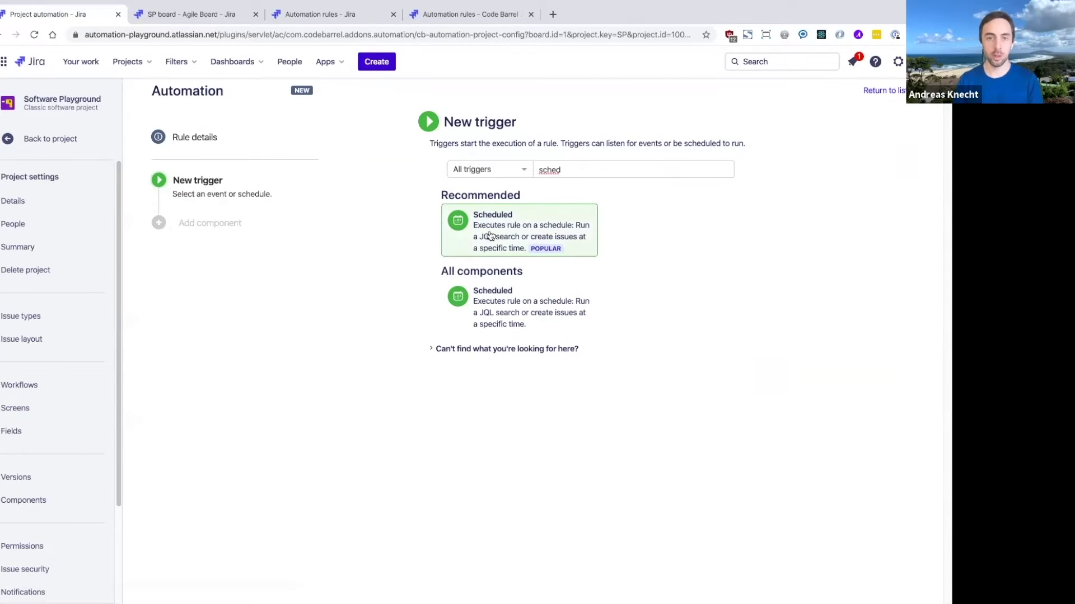
{"action": "left_click", "coordinate": [490, 235]}
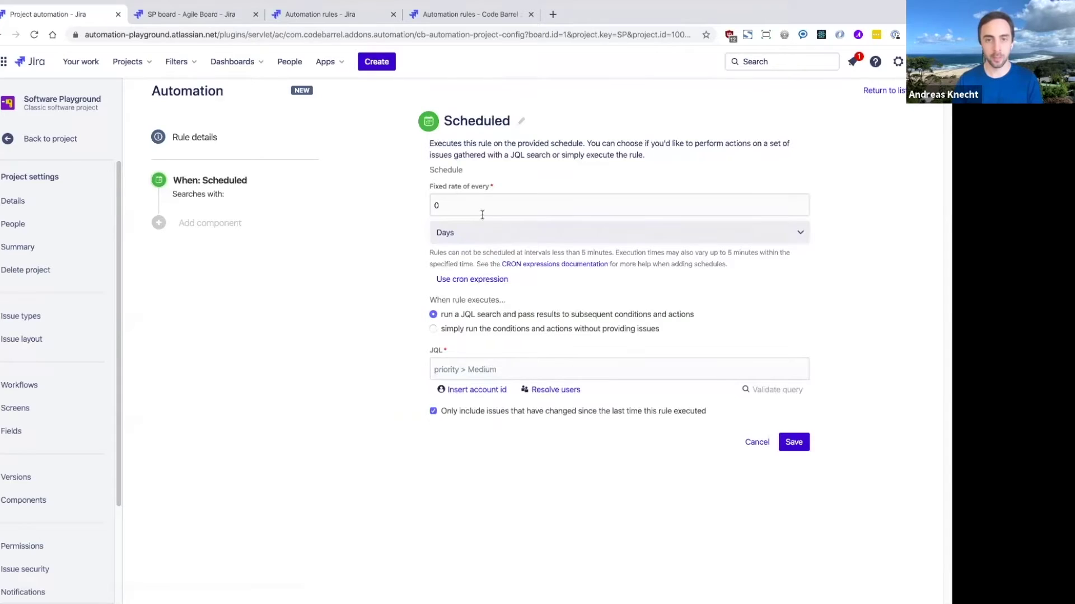
{"action": "double_click", "coordinate": [480, 208]}
{"action": "type", "text": "1"}
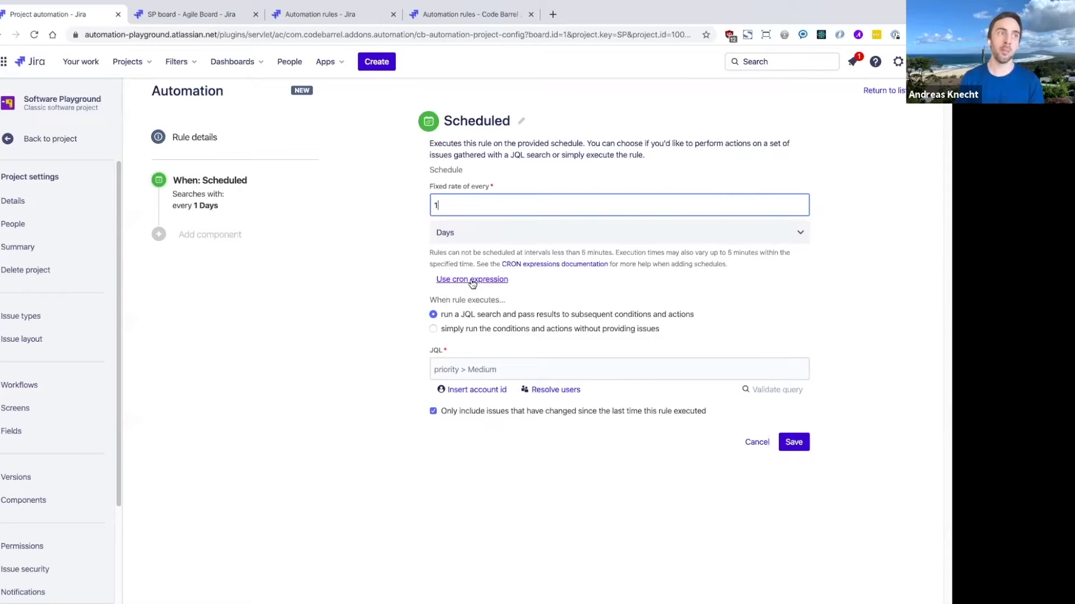
Step: Set the trigger JQL to status = "blocked" and updated < -5d, no longer limiting to changed issues
{"action": "left_click", "coordinate": [474, 370]}
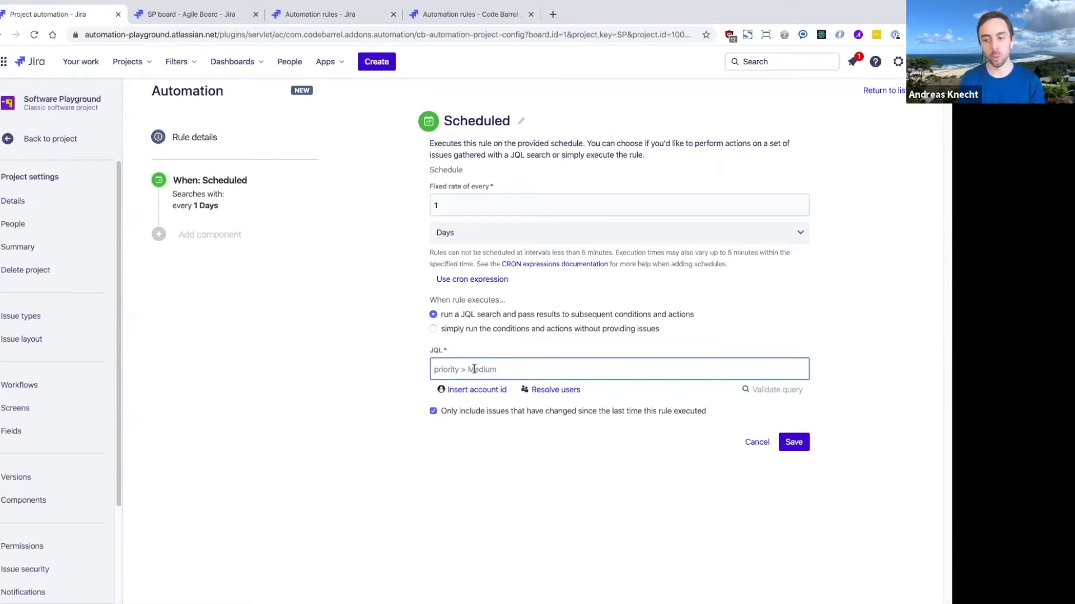
{"action": "type", "text": "status ="}
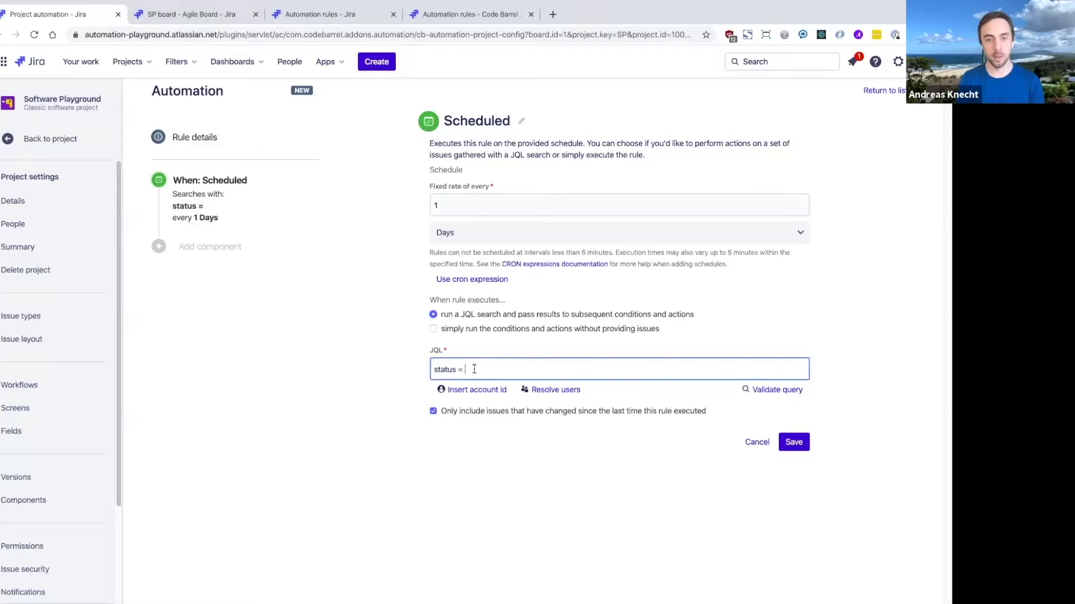
{"action": "type", "text": " \"blocked\""}
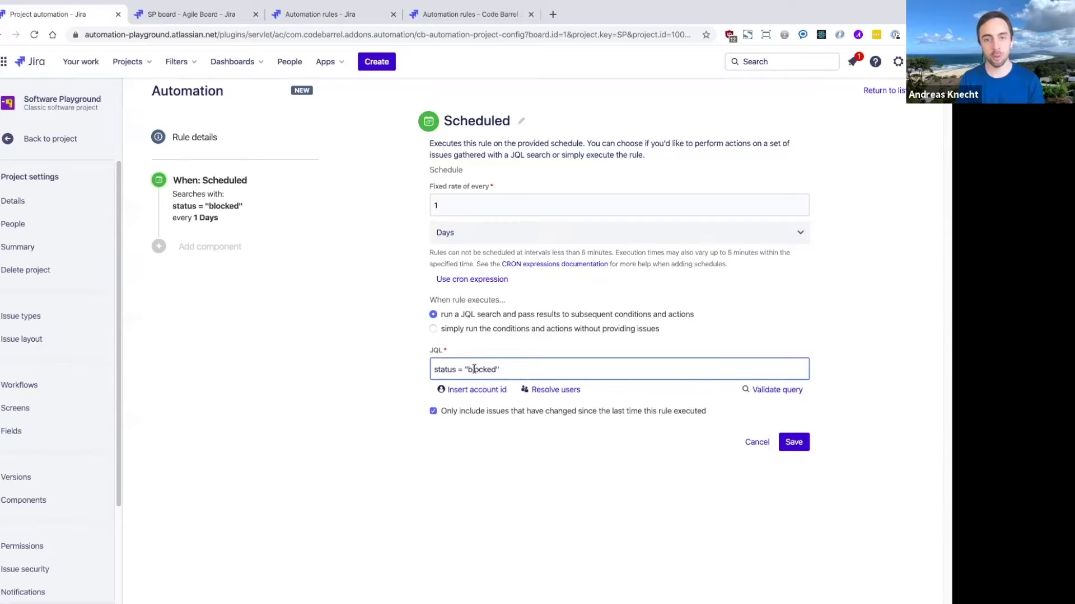
{"action": "type", "text": " and updated <"}
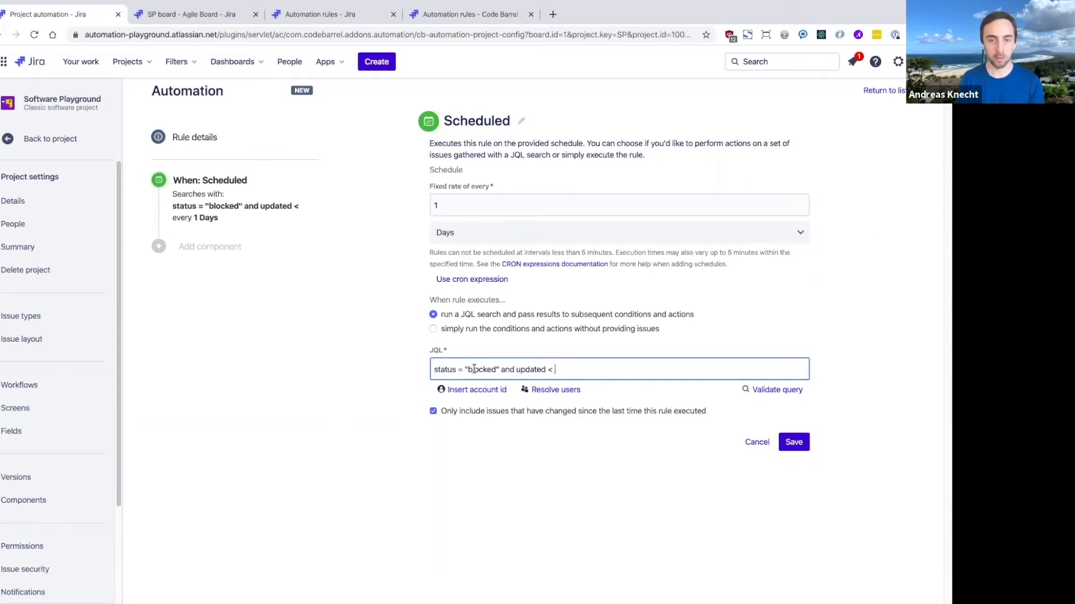
{"action": "type", "text": " -5d"}
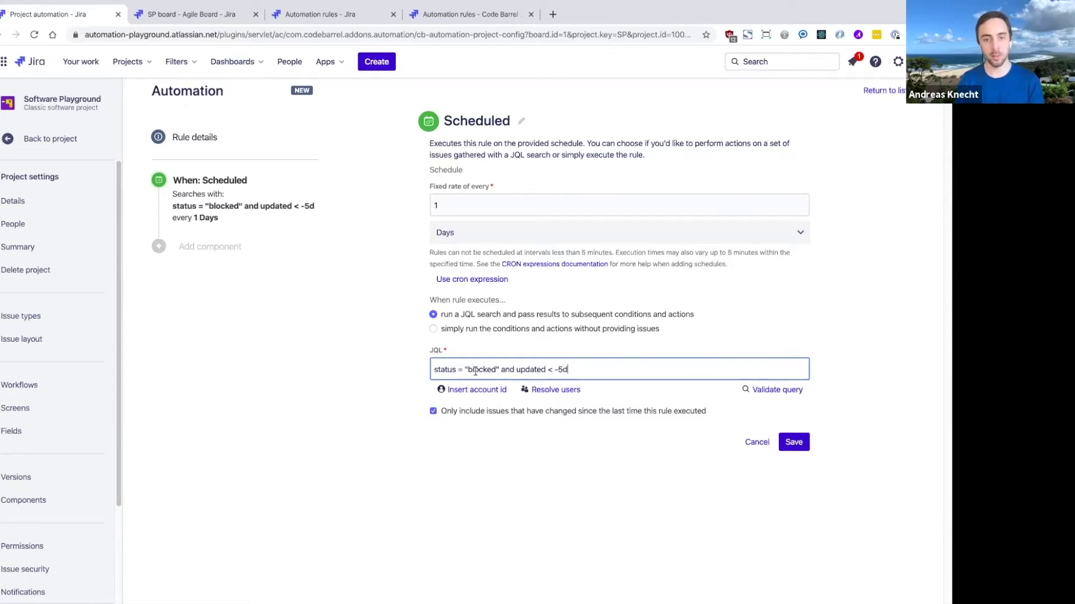
{"action": "left_click_drag", "start_coordinate": [611, 365], "coordinate": [394, 367]}
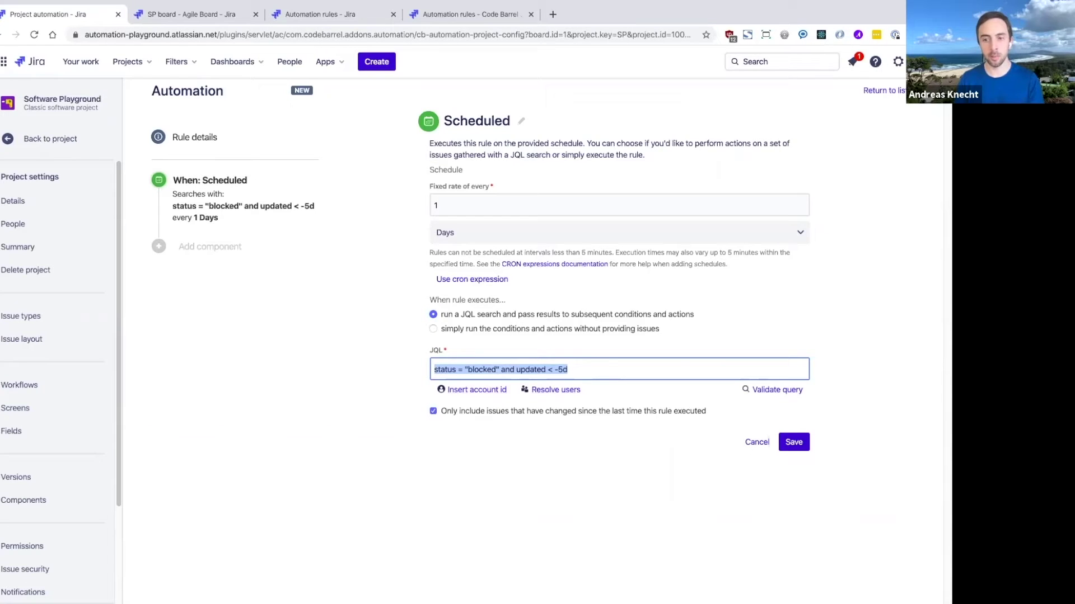
{"action": "left_click", "coordinate": [481, 411]}
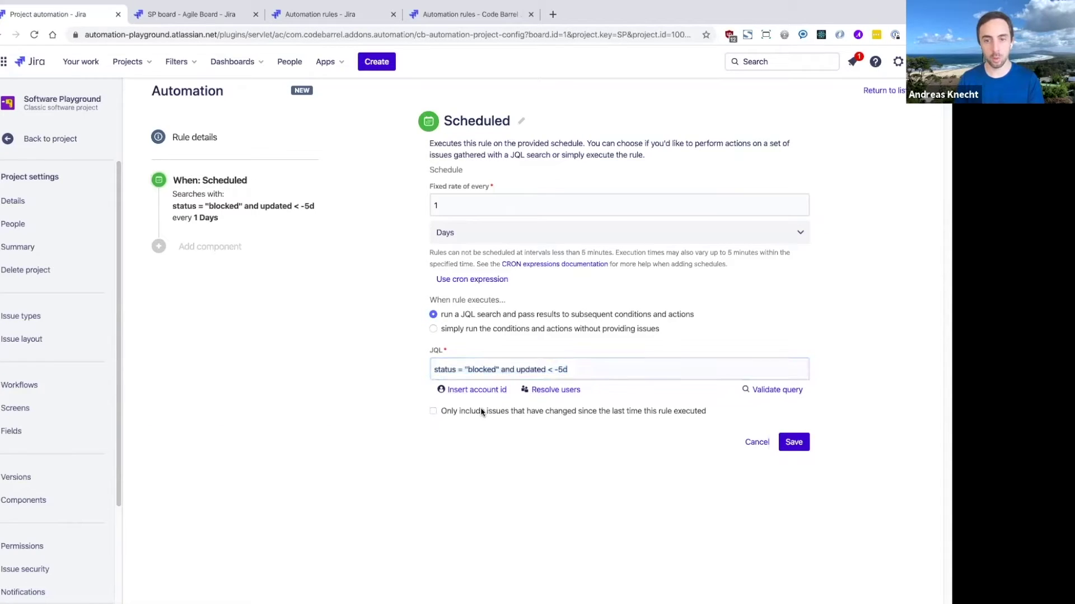
Step: Save the trigger and add a Transition issue action with destination status ESCALATED TO DEV TEAM
{"action": "left_click", "coordinate": [792, 445]}
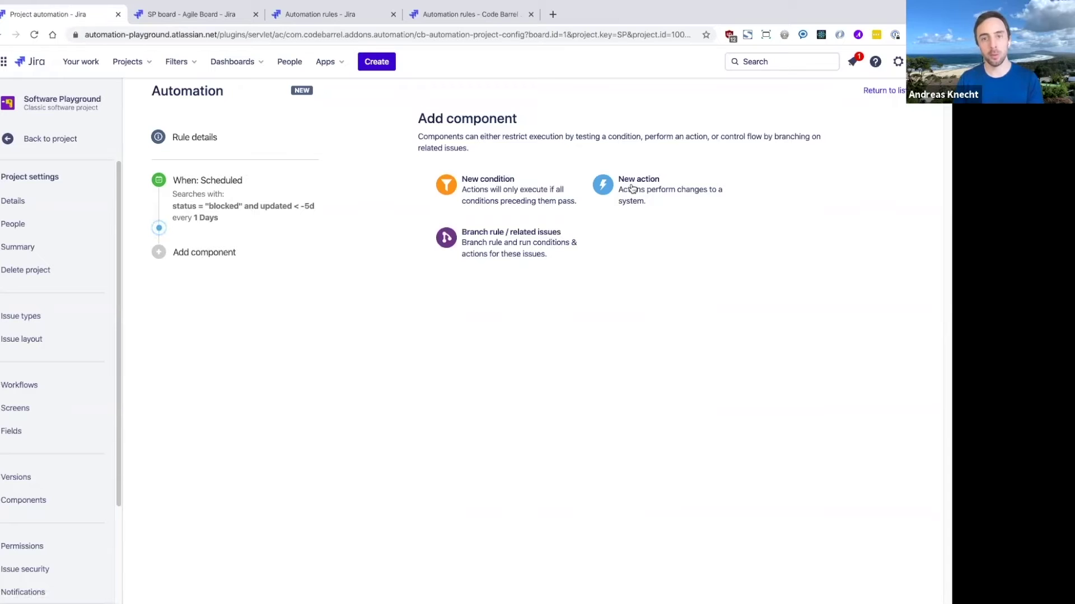
{"action": "left_click", "coordinate": [633, 188]}
{"action": "type", "text": "tran"}
{"action": "left_click", "coordinate": [507, 220]}
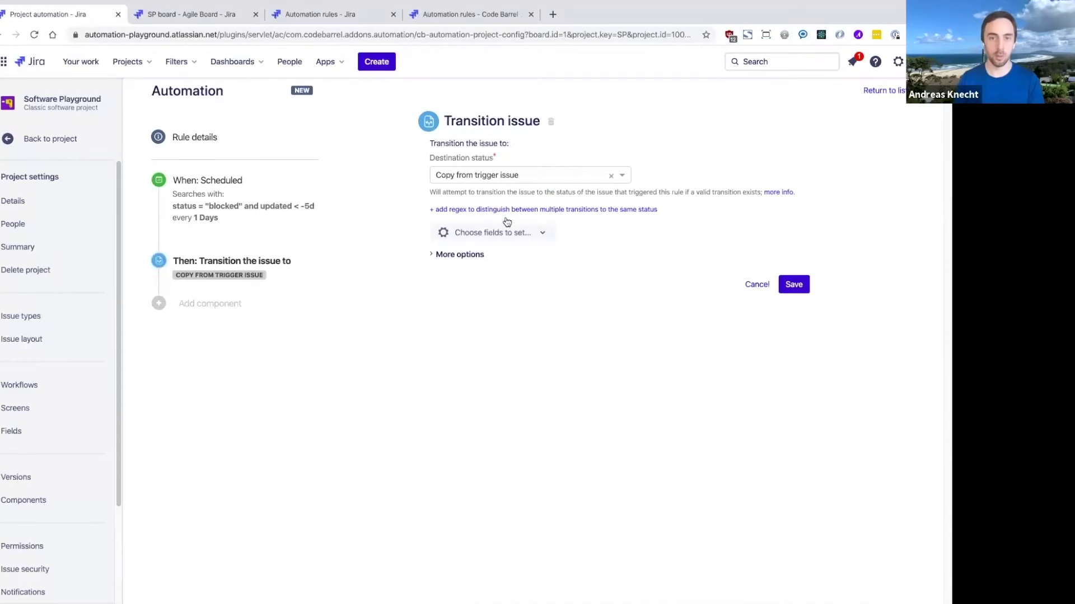
{"action": "left_click", "coordinate": [518, 177]}
{"action": "scroll", "coordinate": [550, 281], "scroll_direction": "down", "scroll_amount": 2}
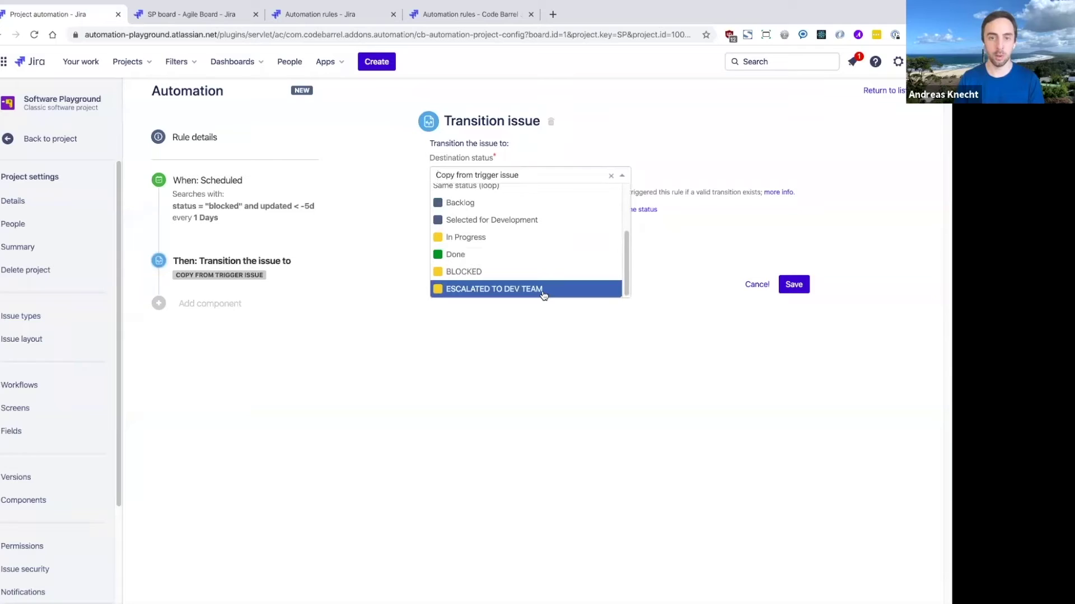
{"action": "left_click", "coordinate": [542, 295]}
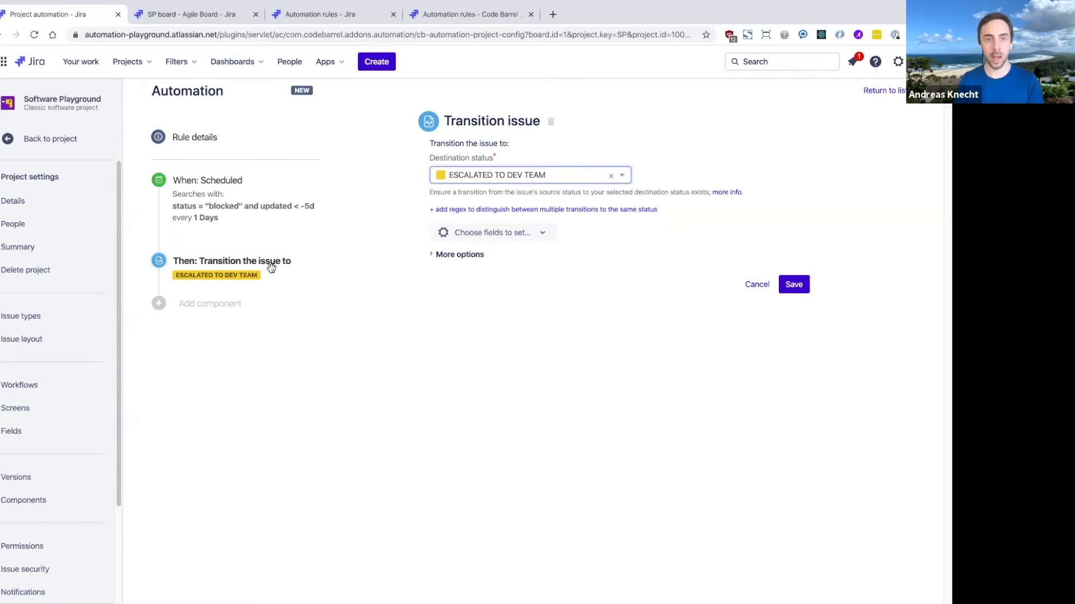
{"action": "left_click", "coordinate": [797, 284]}
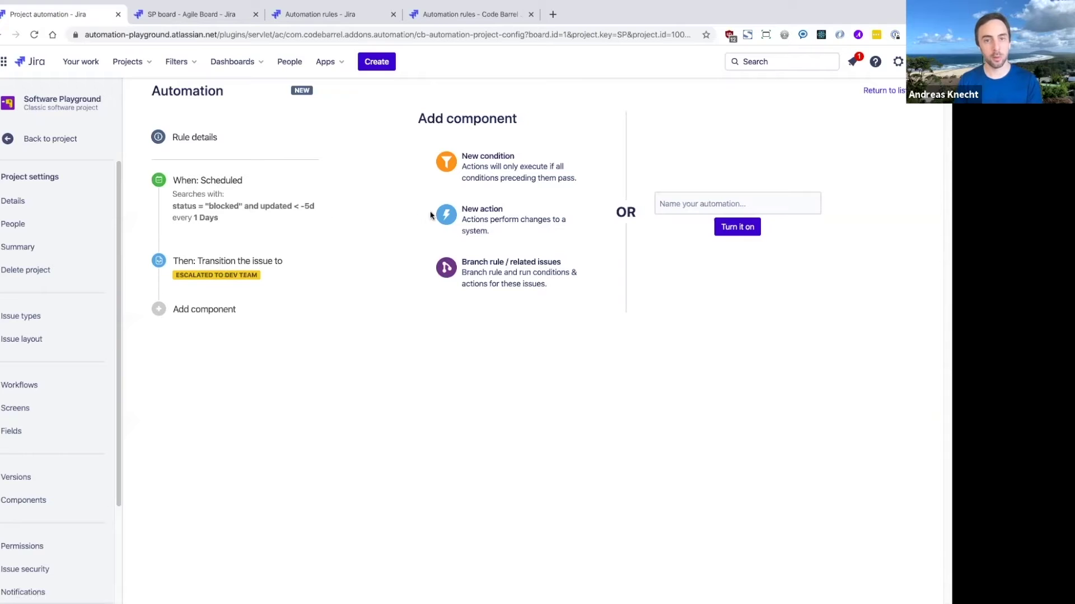
Step: Add a Comment on issue action with the reporter greeting snippet and duplicate-comment prevention off
{"action": "left_click", "coordinate": [482, 223]}
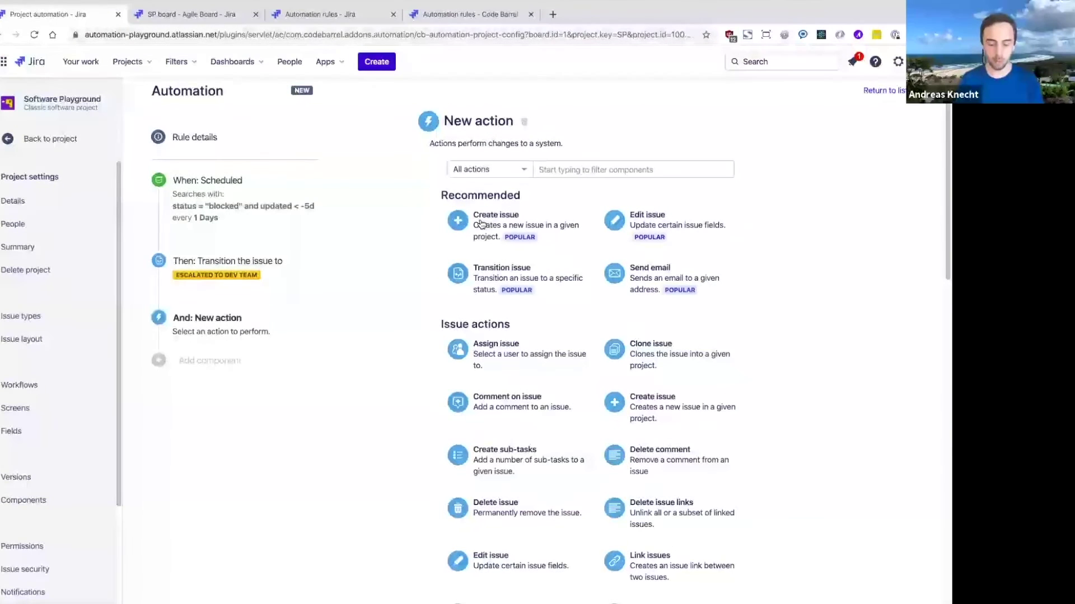
{"action": "type", "text": "comm"}
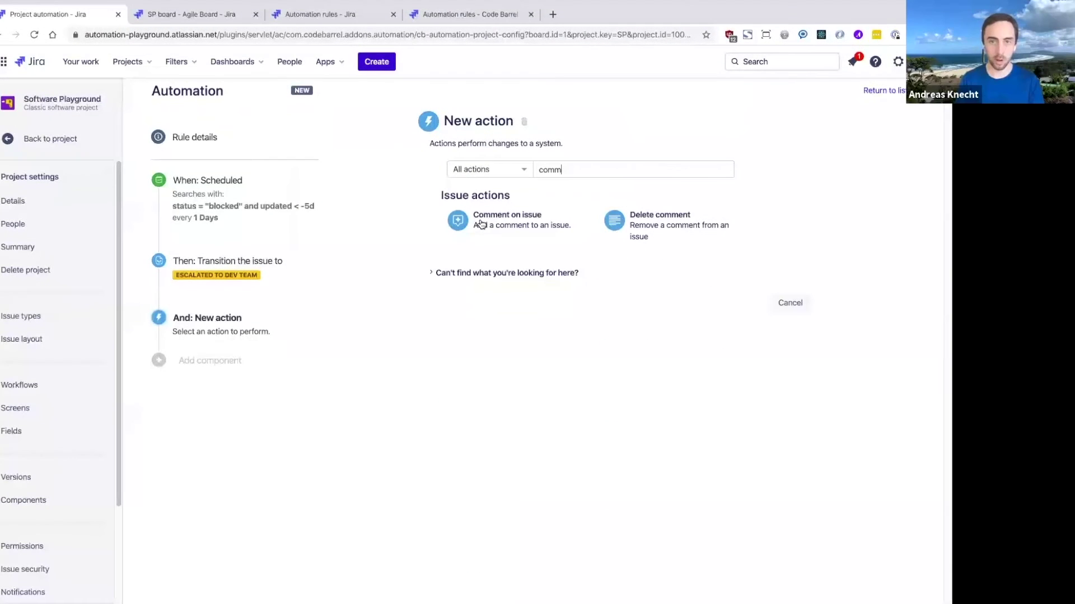
{"action": "left_click", "coordinate": [533, 229]}
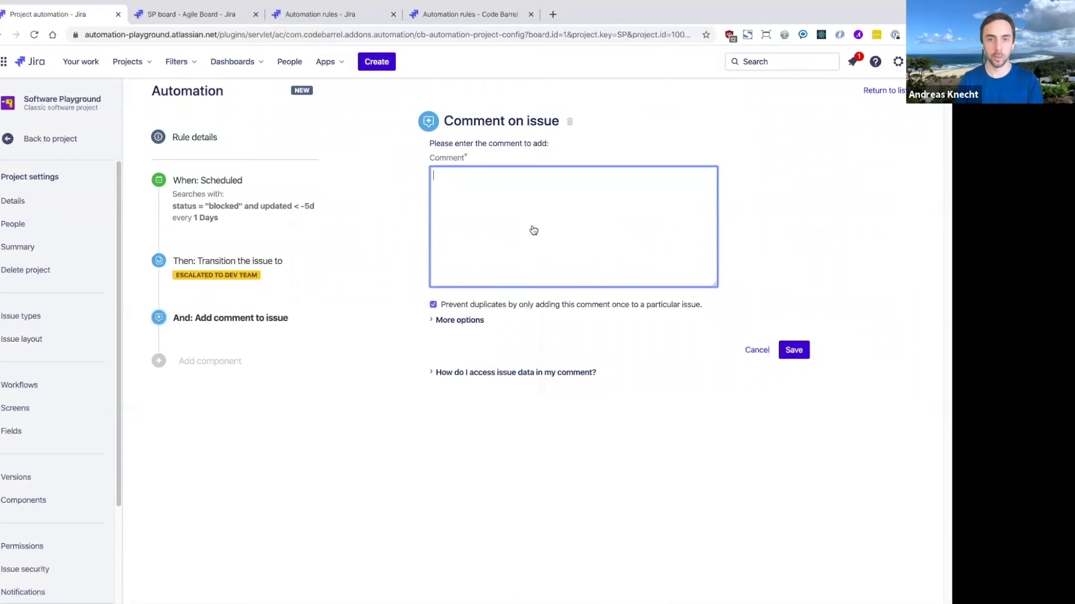
{"action": "key", "text": "super+alt+c"}
{"action": "type", "text": "hi"}
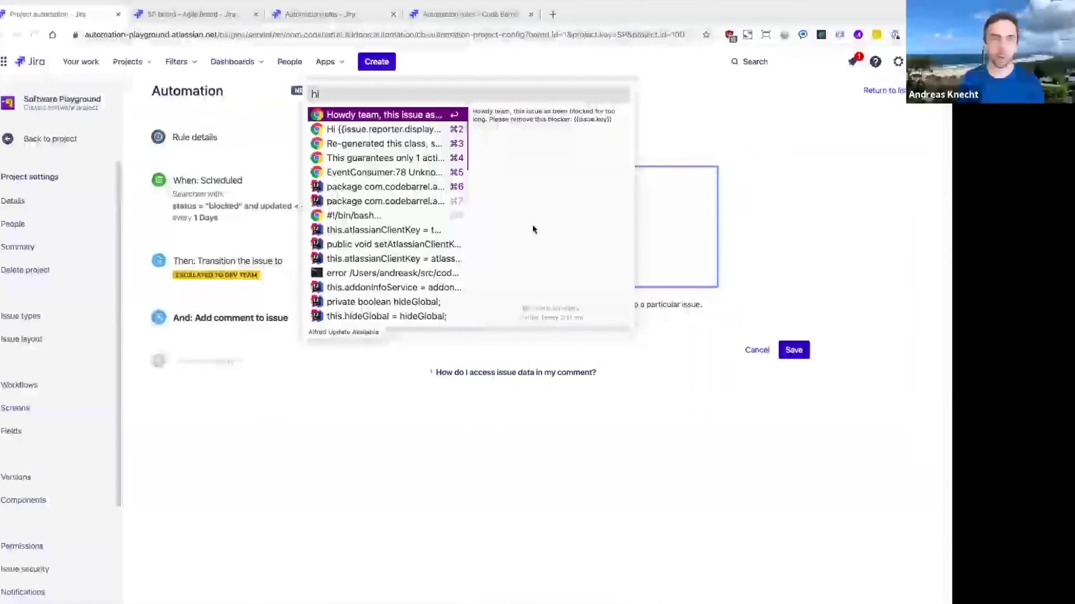
{"action": "key", "text": "Down"}
{"action": "key", "text": "Return"}
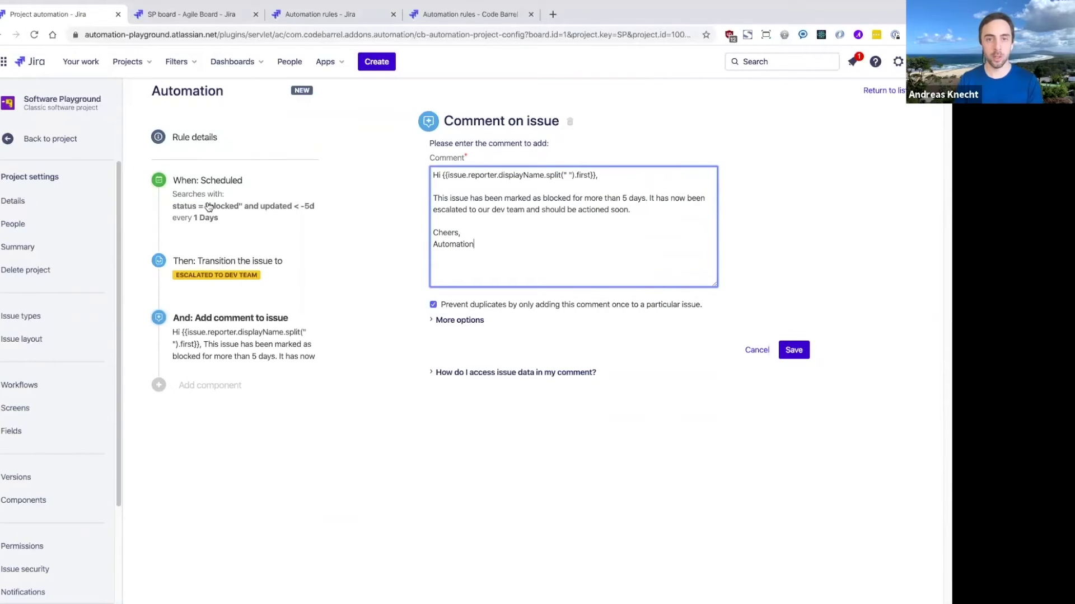
{"action": "left_click", "coordinate": [496, 303]}
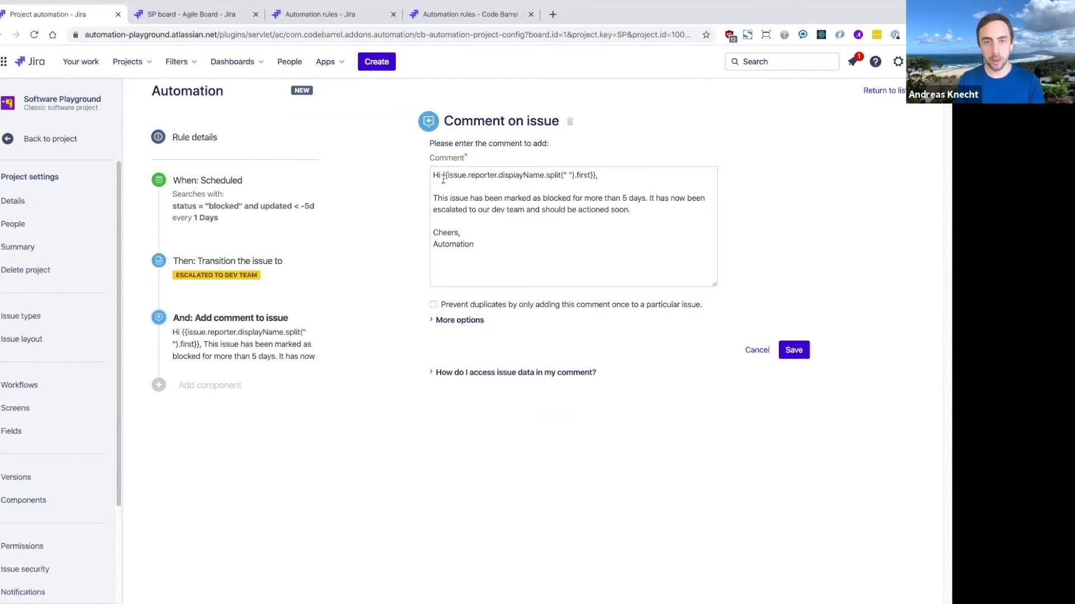
Step: Review the {{issue.reporter.displayName.split(" ").first}} first-name placeholder in the comment greeting
{"action": "left_click_drag", "start_coordinate": [442, 176], "coordinate": [599, 176]}
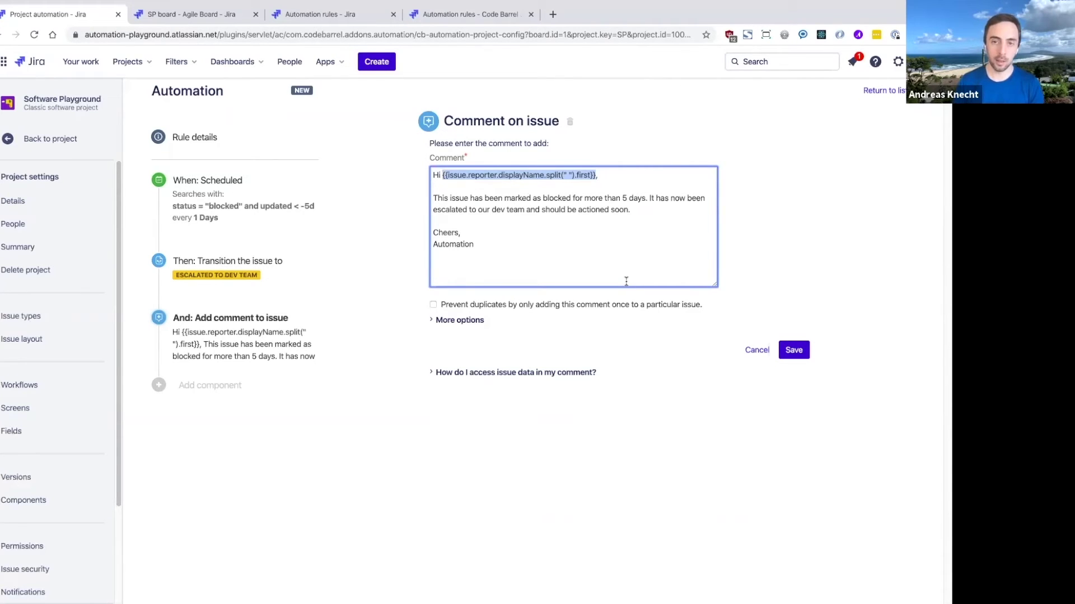
{"action": "key", "text": "Left"}
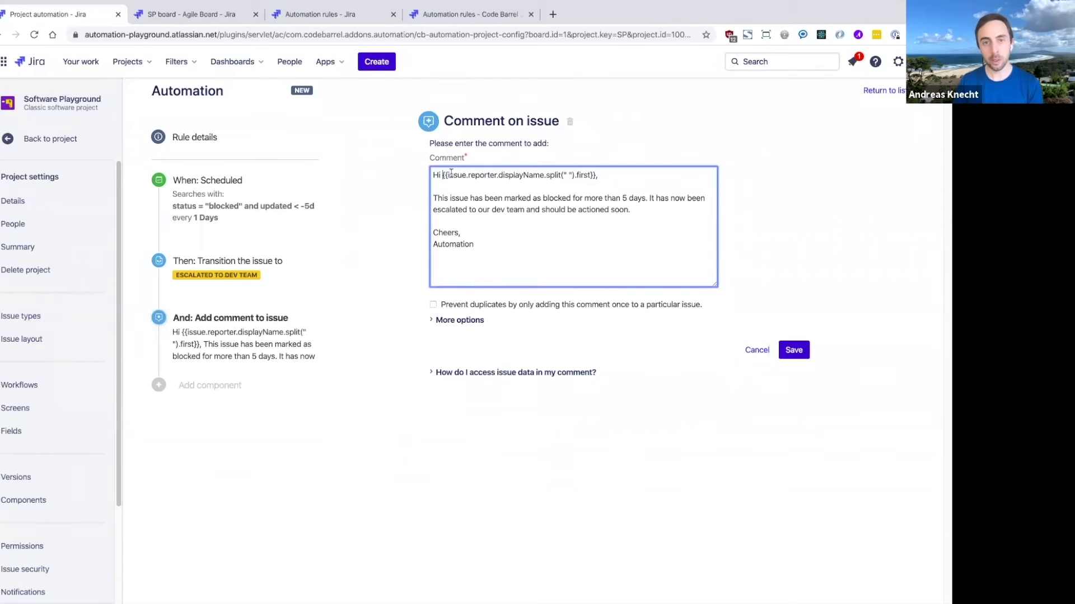
{"action": "left_click_drag", "start_coordinate": [442, 175], "coordinate": [597, 176]}
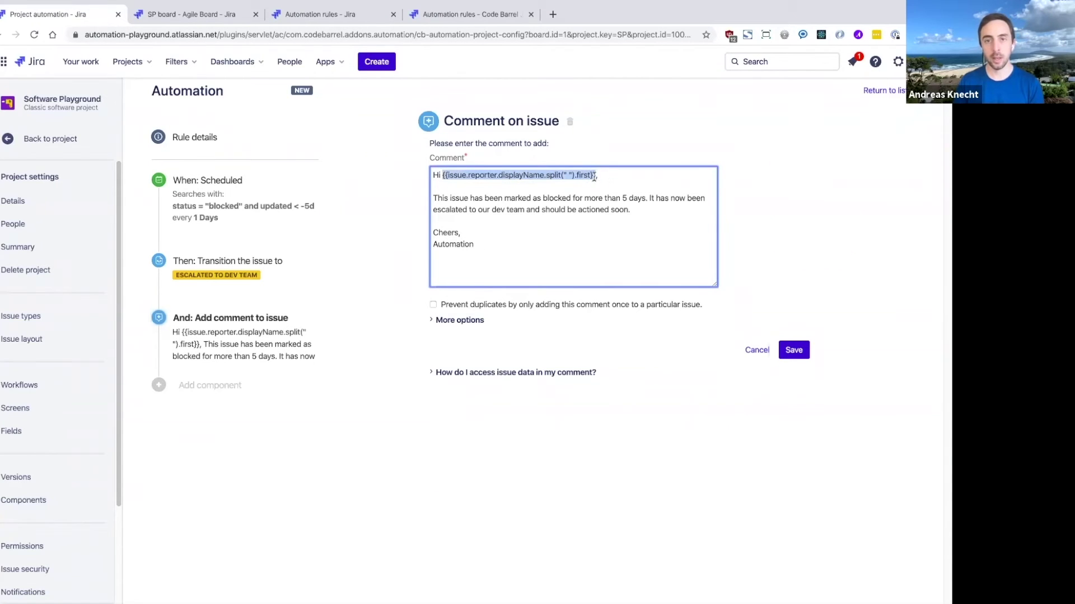
{"action": "left_click", "coordinate": [659, 260]}
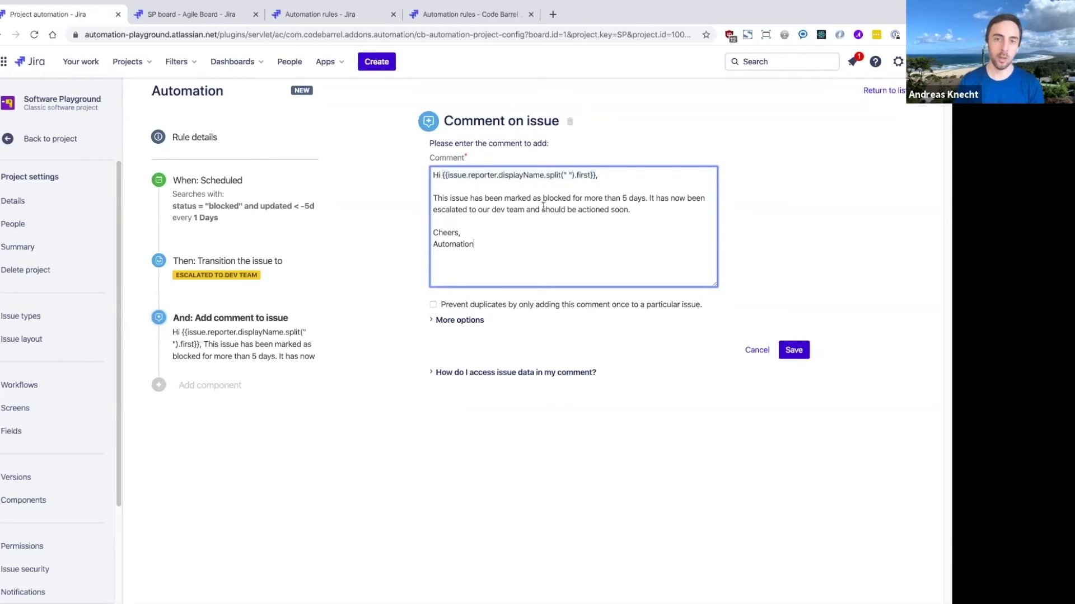
{"action": "double_click", "coordinate": [483, 175]}
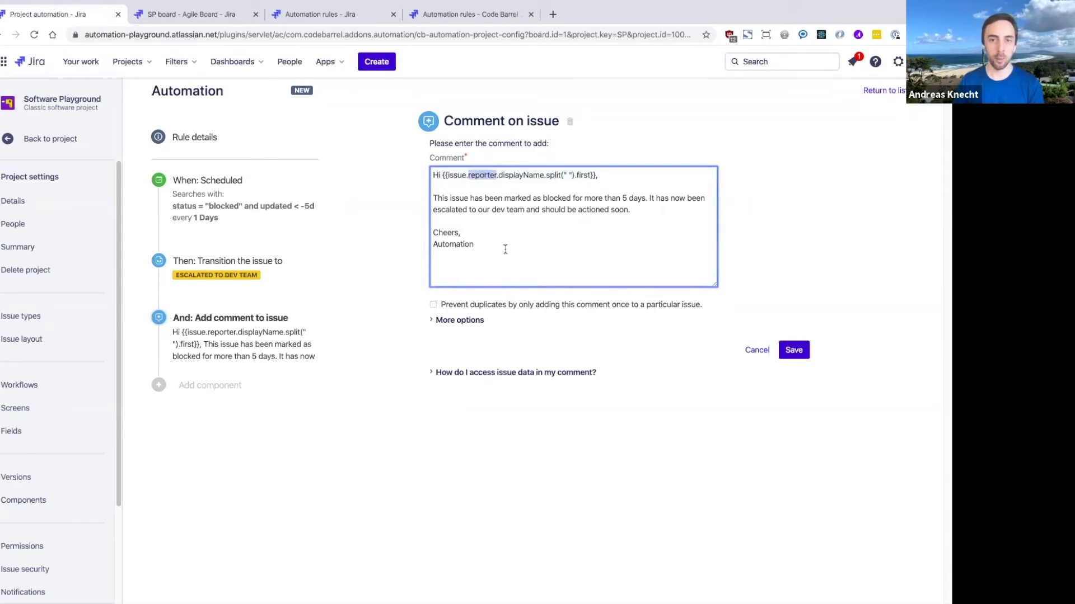
{"action": "double_click", "coordinate": [522, 175]}
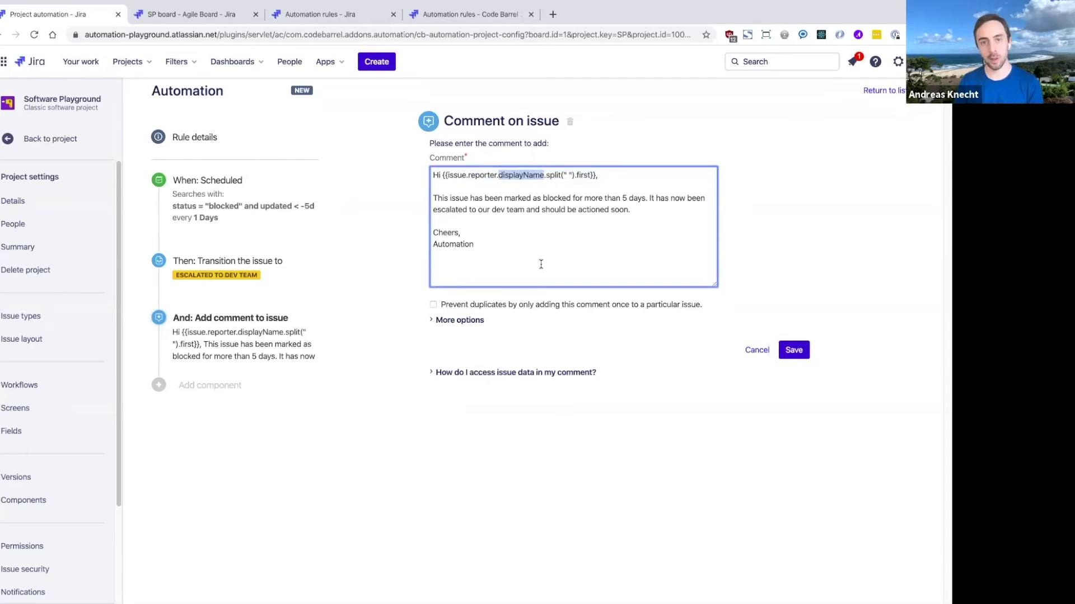
{"action": "left_click", "coordinate": [570, 175]}
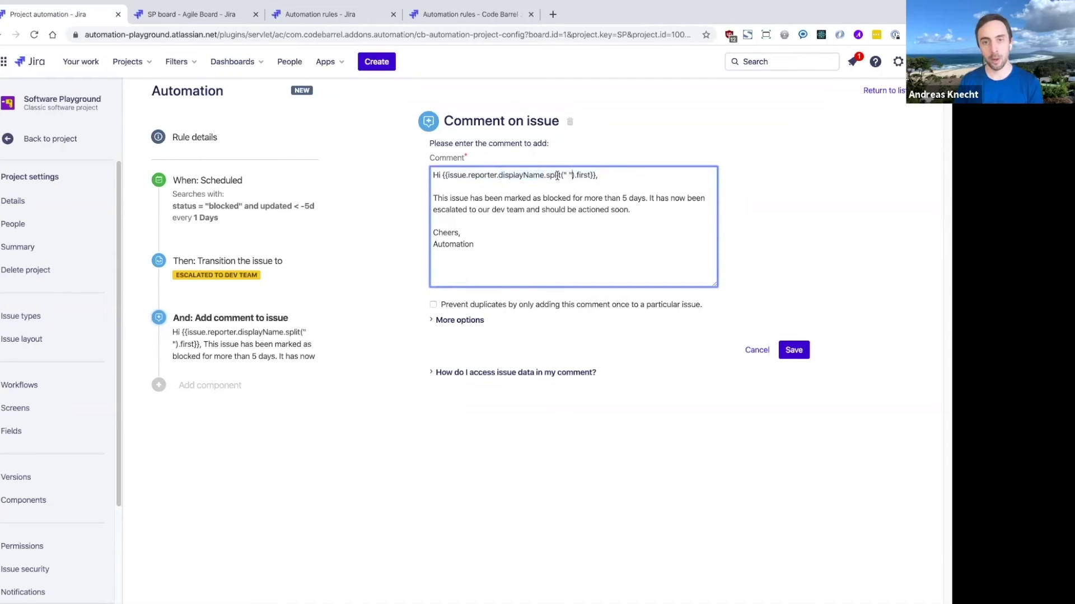
{"action": "double_click", "coordinate": [583, 175]}
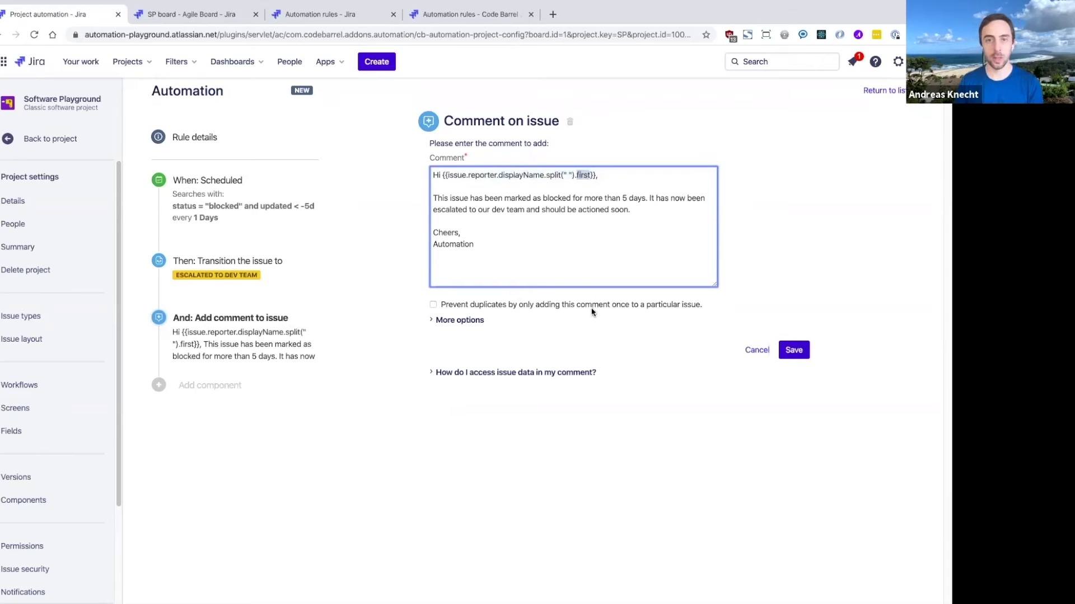
{"action": "left_click", "coordinate": [624, 176]}
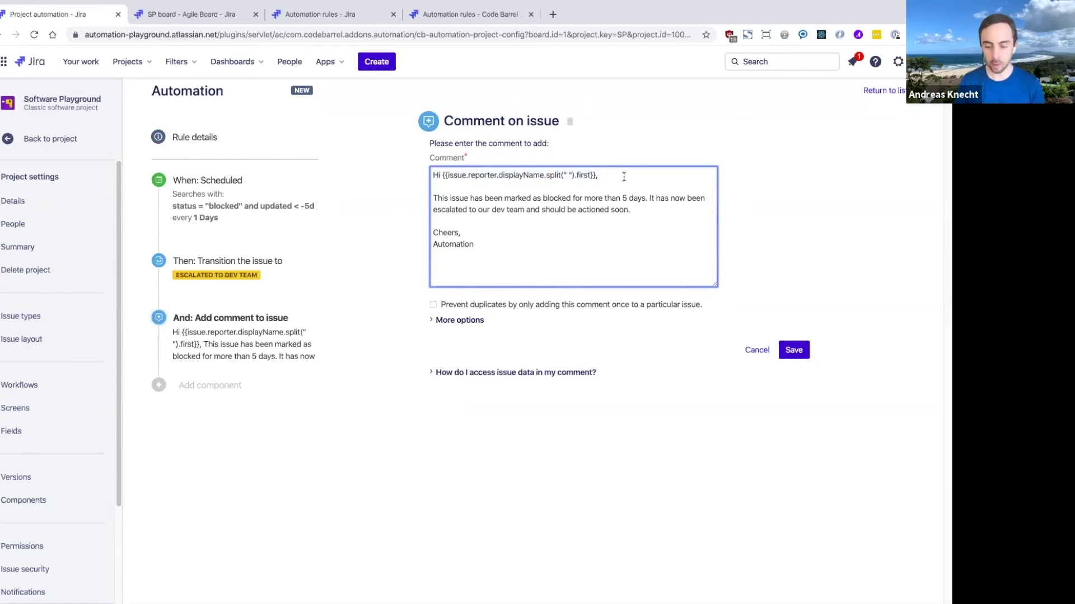
{"action": "key", "text": "Return"}
{"action": "key", "text": "Return"}
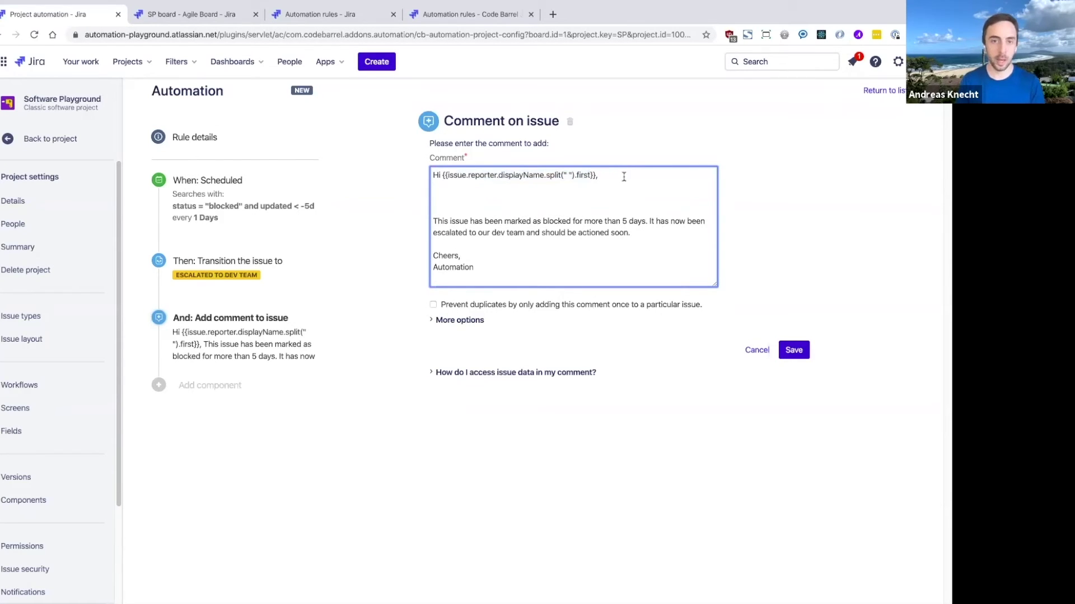
{"action": "type", "text": "{{issue.key}}"}
{"action": "key", "text": "Return"}
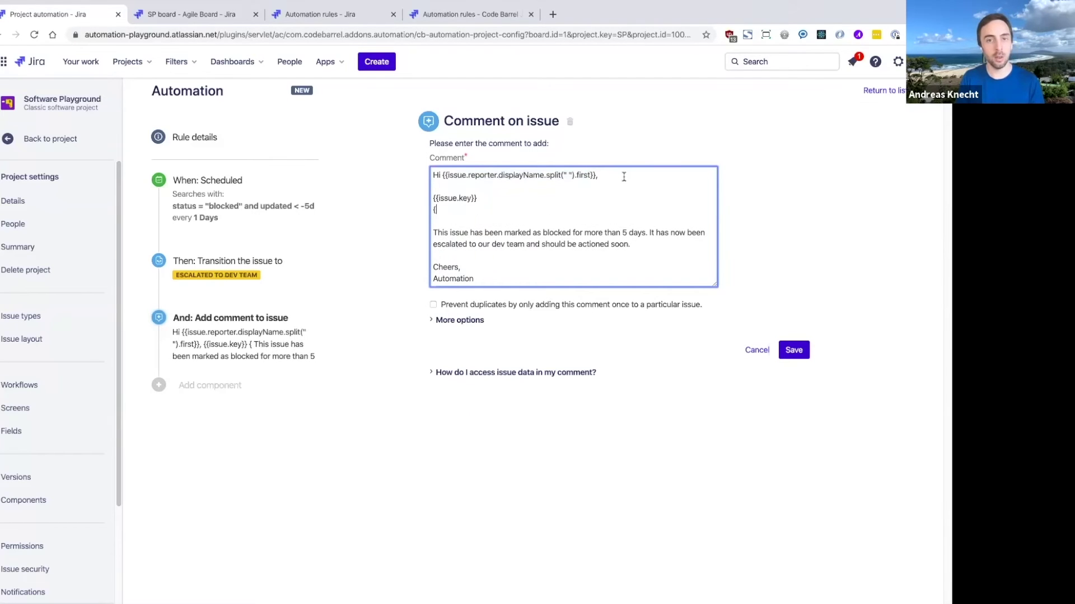
{"action": "type", "text": "{{issue.des"}
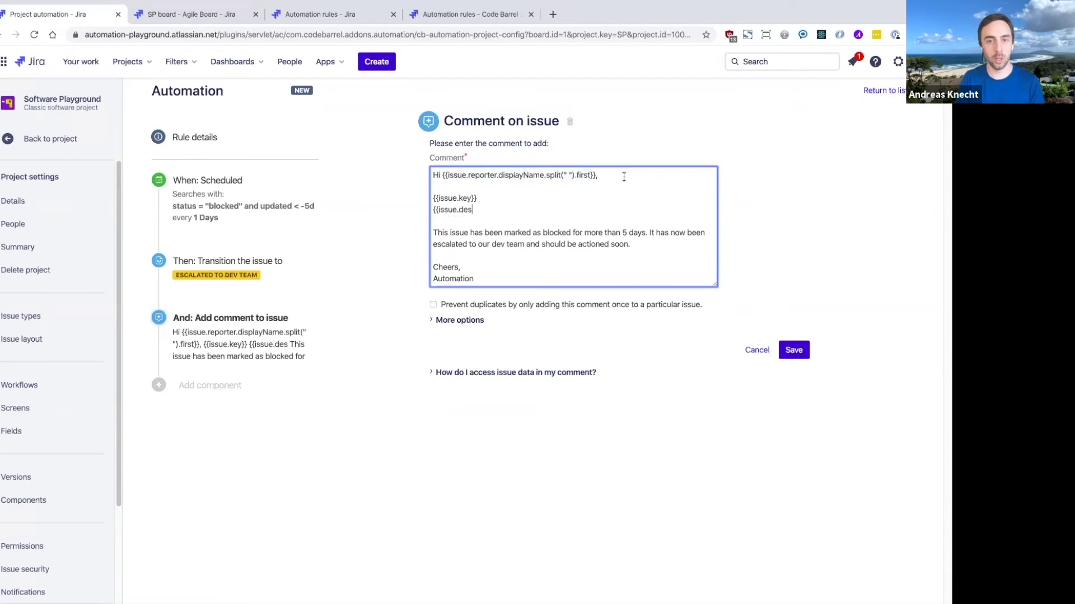
{"action": "type", "text": "cription}}"}
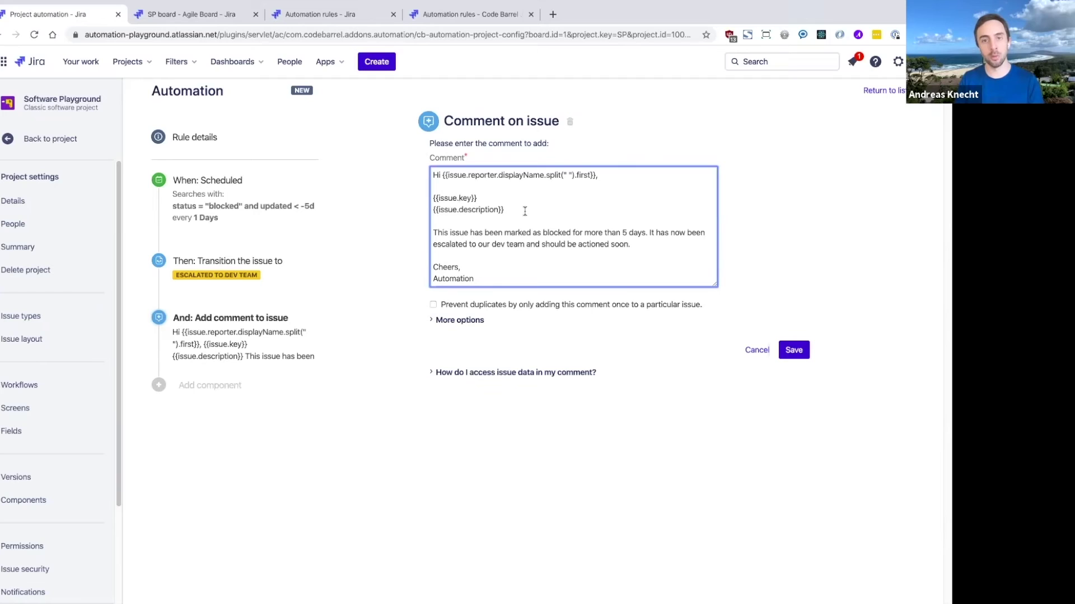
{"action": "left_click_drag", "start_coordinate": [524, 211], "coordinate": [415, 197]}
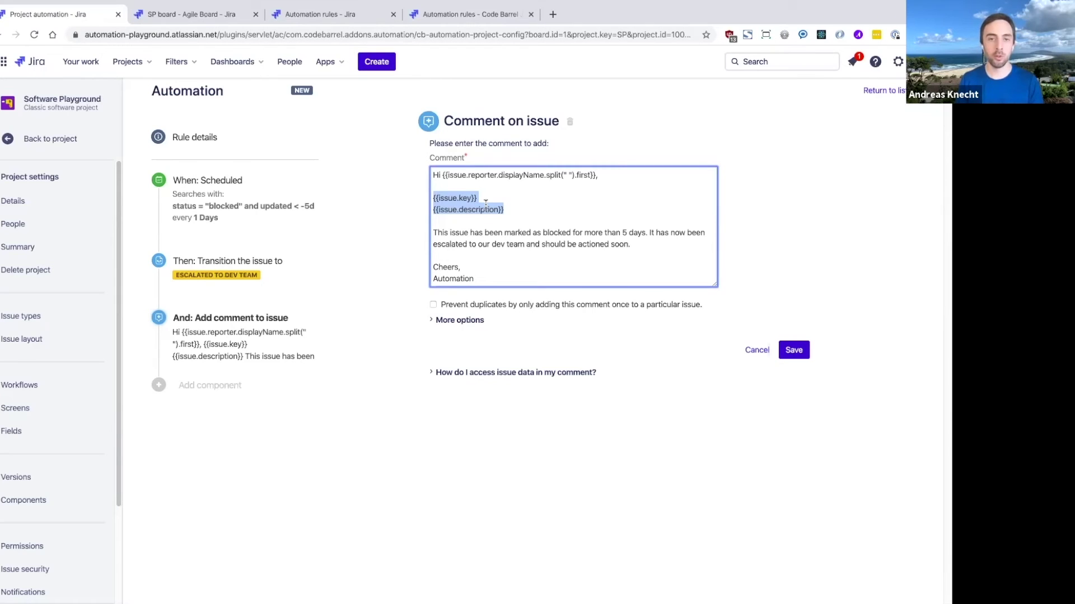
{"action": "key", "text": "BackSpace"}
{"action": "key", "text": "BackSpace"}
{"action": "key", "text": "BackSpace"}
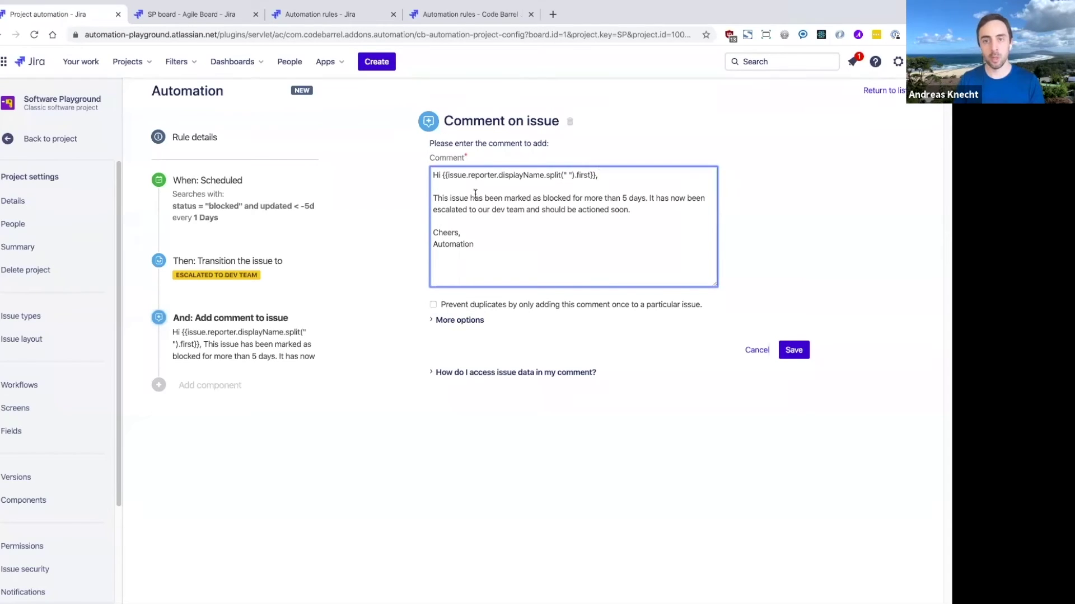
Step: Save the comment step and add a Send Slack message action with the saved webhook URL
{"action": "left_click", "coordinate": [794, 350]}
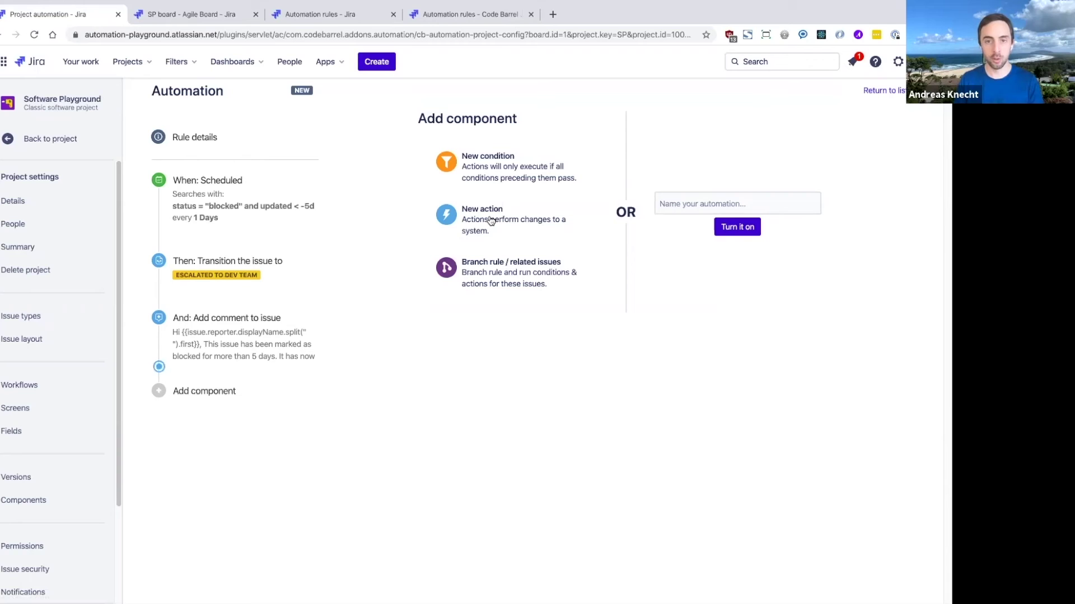
{"action": "left_click", "coordinate": [491, 220]}
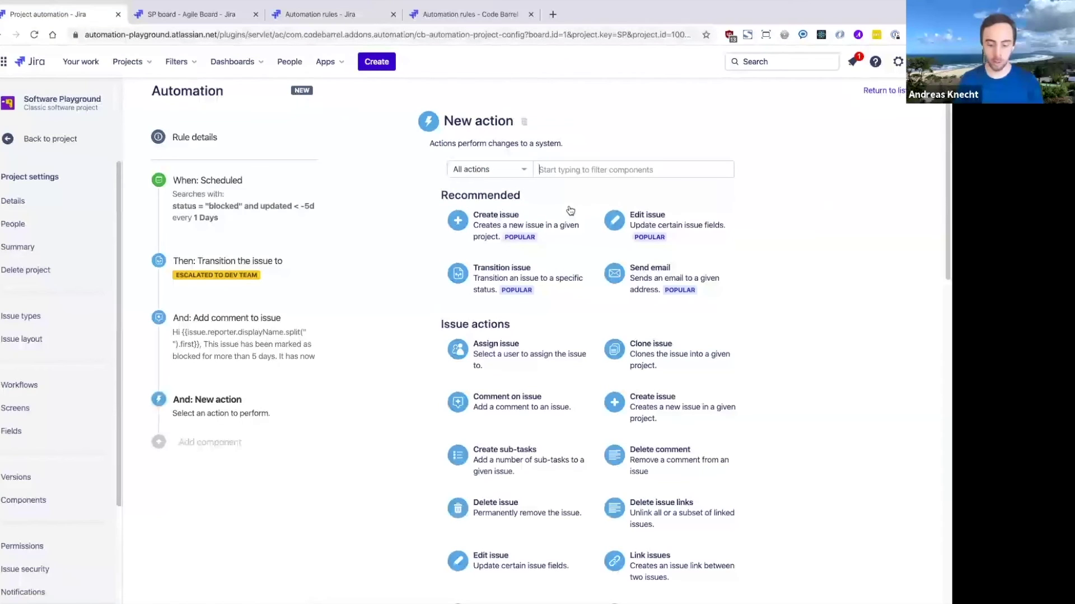
{"action": "type", "text": "slack"}
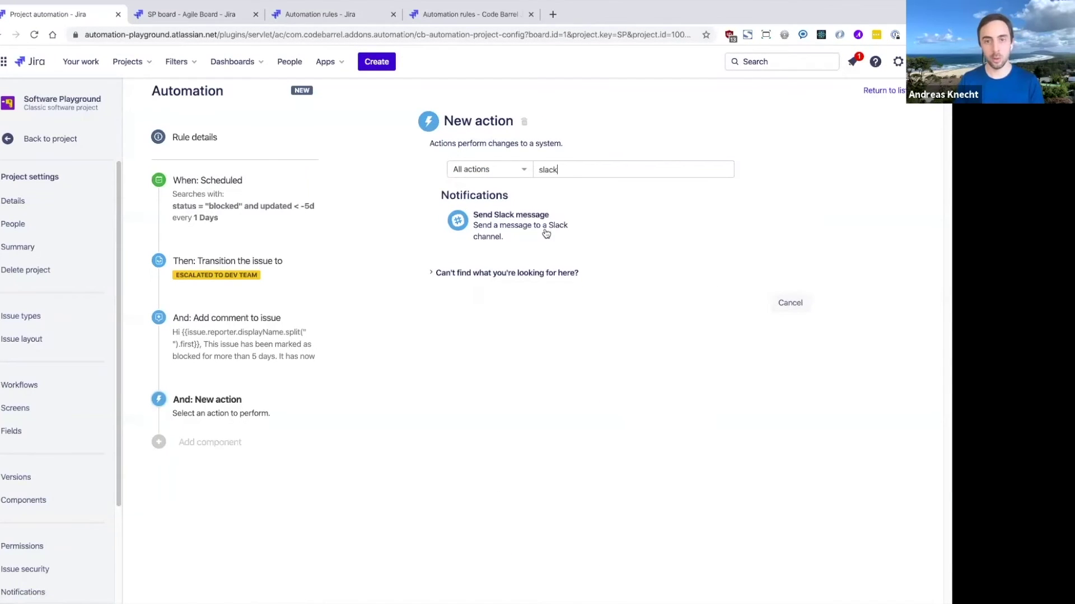
{"action": "left_click", "coordinate": [531, 229]}
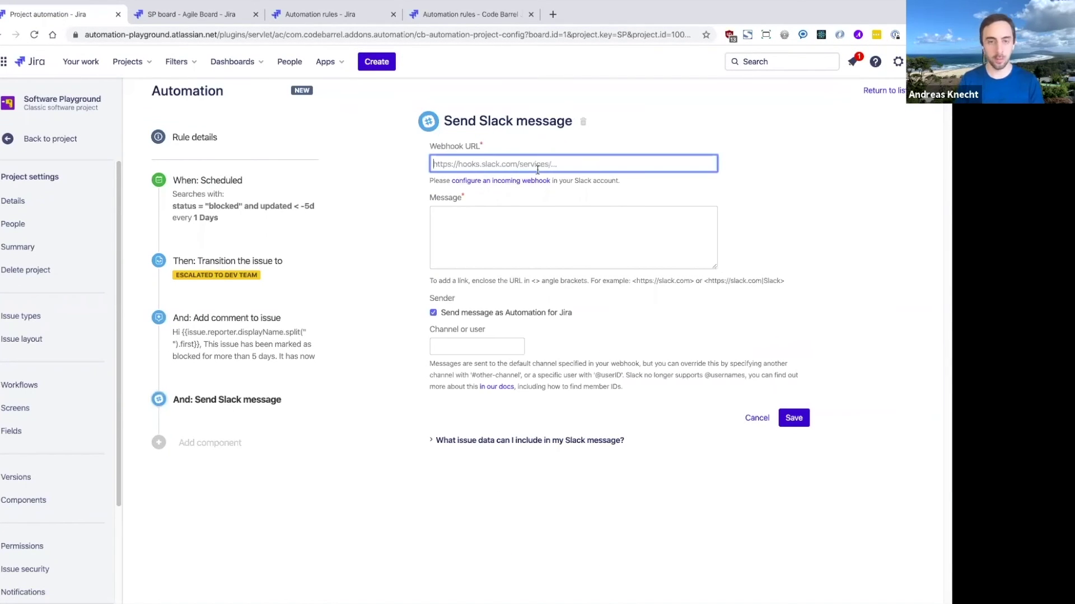
{"action": "key", "text": "super+alt+c"}
{"action": "type", "text": "ho"}
{"action": "key", "text": "Down"}
{"action": "key", "text": "Down"}
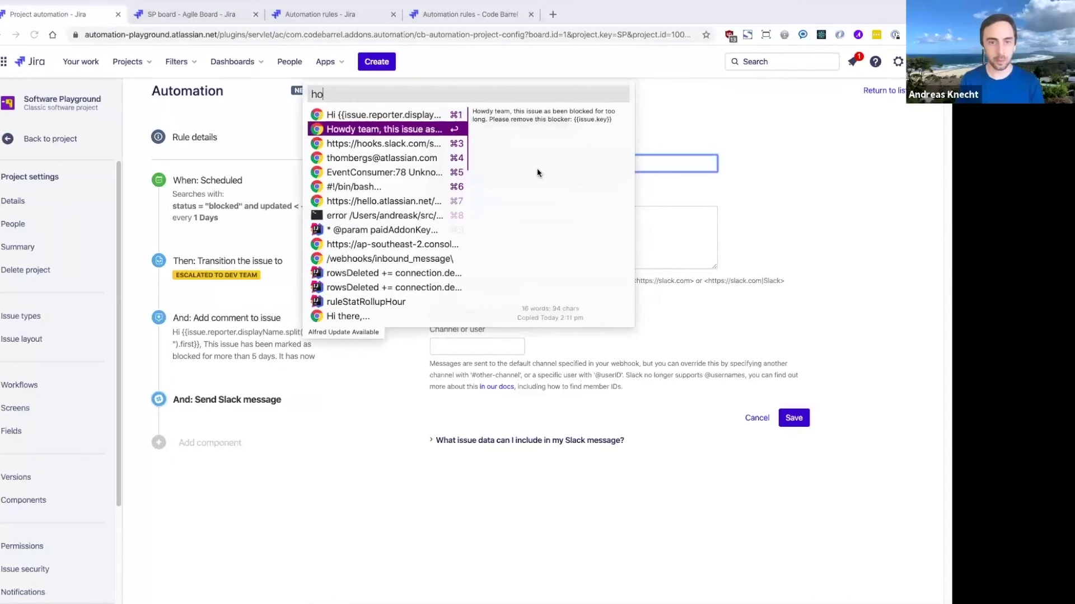
{"action": "key", "text": "Return"}
Step: Fill the Slack message with the prepared Howdy team text citing {{issue.key}}
{"action": "left_click", "coordinate": [522, 247]}
{"action": "key", "text": "super+alt+c"}
{"action": "type", "text": "howd"}
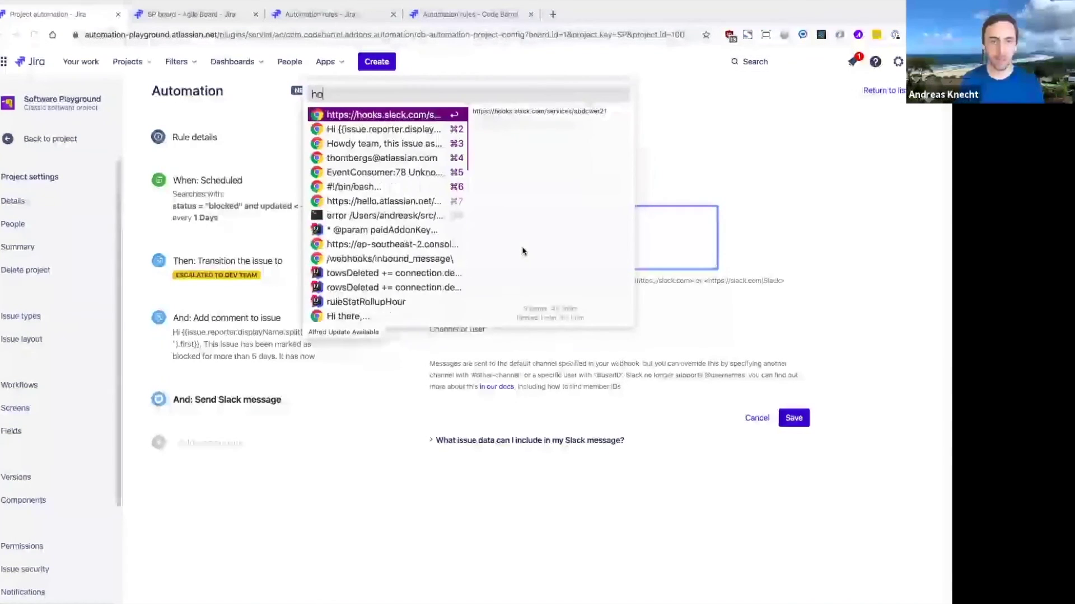
{"action": "key", "text": "Return"}
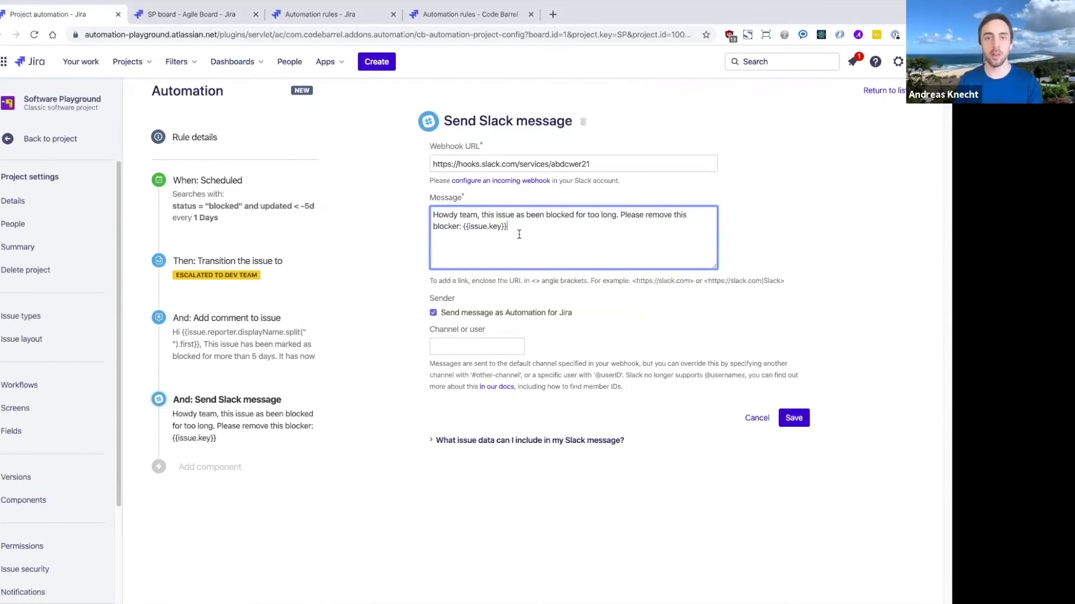
{"action": "left_click_drag", "start_coordinate": [463, 227], "coordinate": [507, 226]}
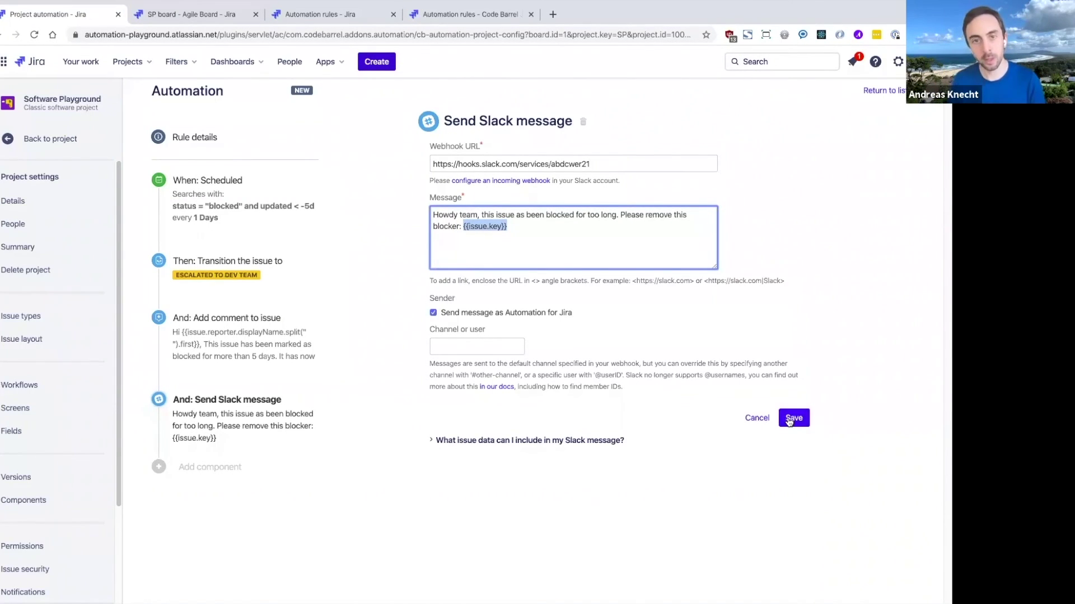
Step: Save the Slack step, name the rule 'Escalate overdue issues' and turn it on
{"action": "left_click", "coordinate": [790, 420]}
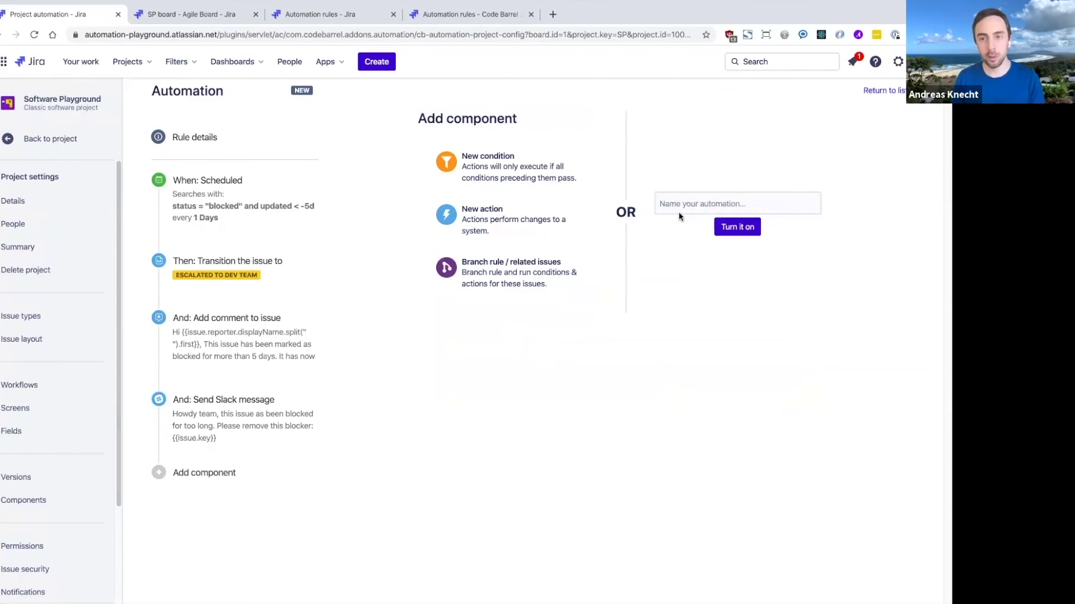
{"action": "left_click", "coordinate": [680, 212]}
{"action": "type", "text": "Escalate "}
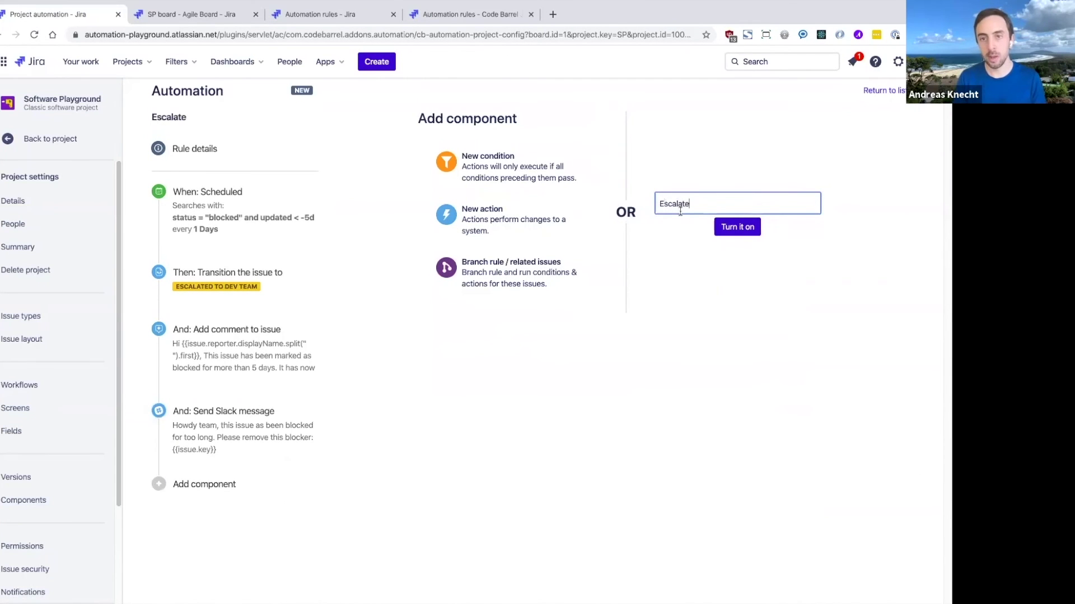
{"action": "type", "text": "overdue issues"}
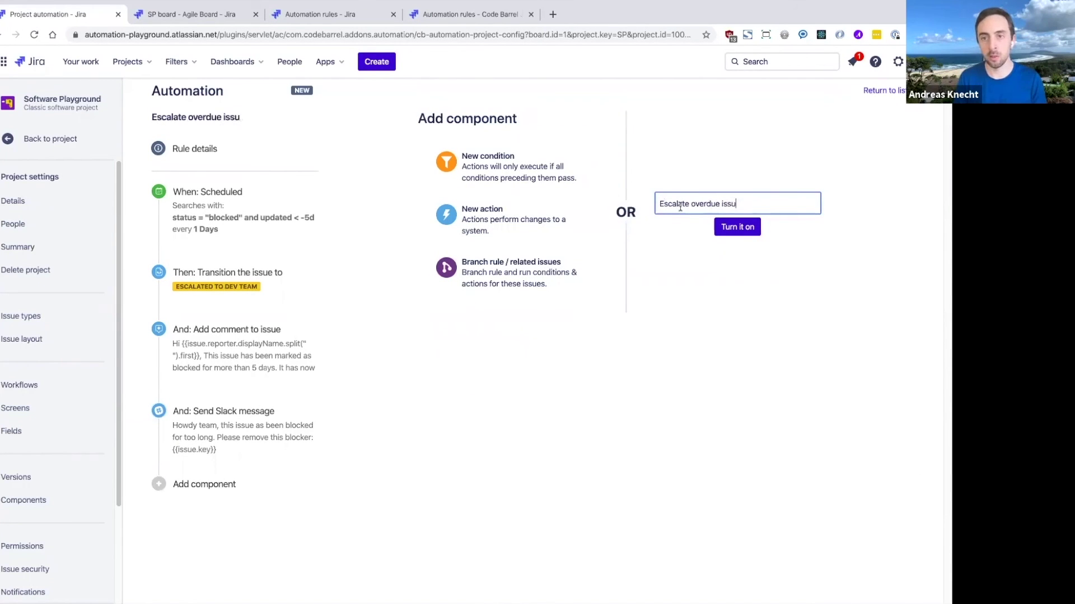
{"action": "left_click", "coordinate": [741, 227]}
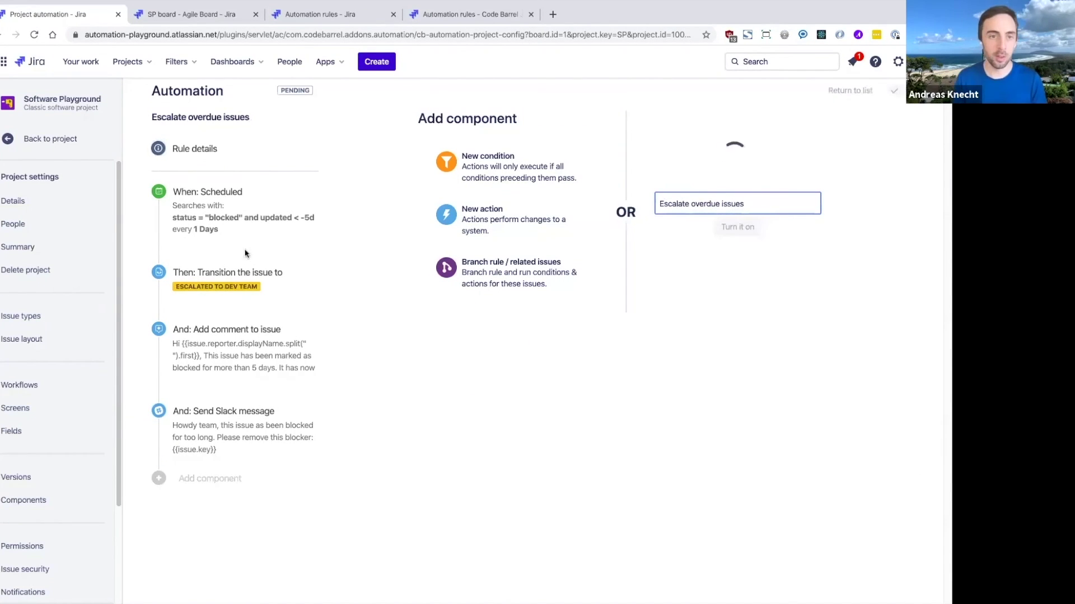